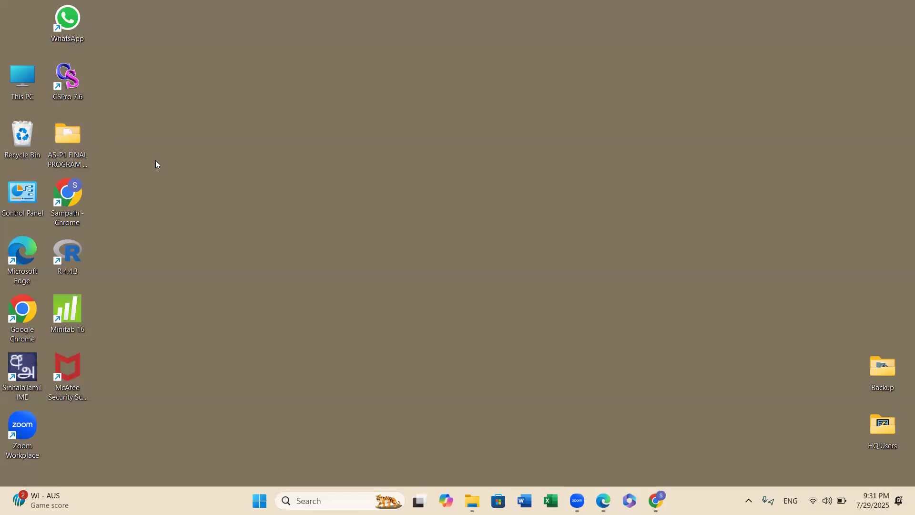
Open the AS-P1 FINAL PROGRAM folder and launch the TPI_2025 run task document.
double_click(68, 138)
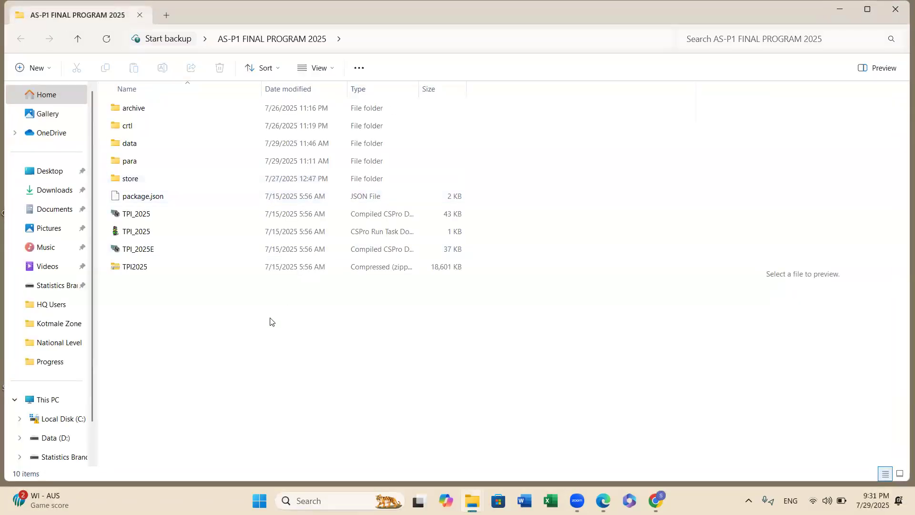
double_click(170, 232)
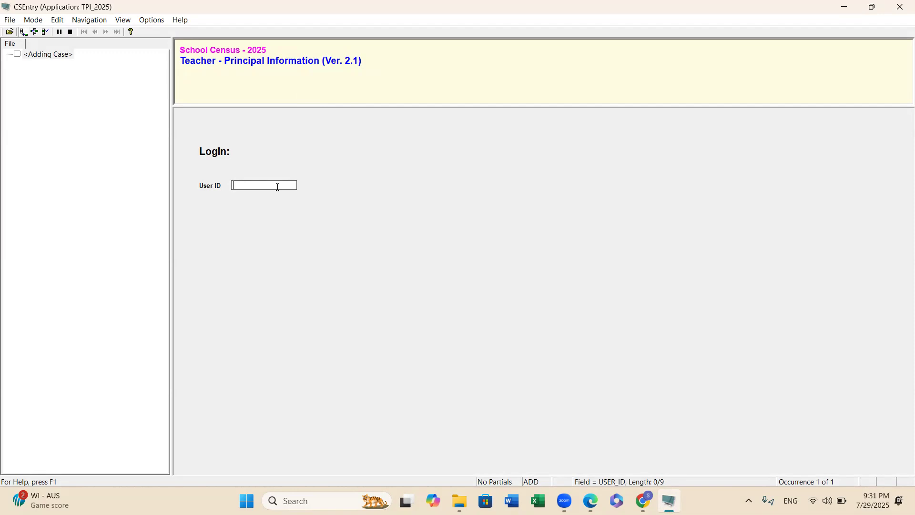
Enter the user ID on the login screen and confirm it.
type("S")
type("0922101")
key("Return")
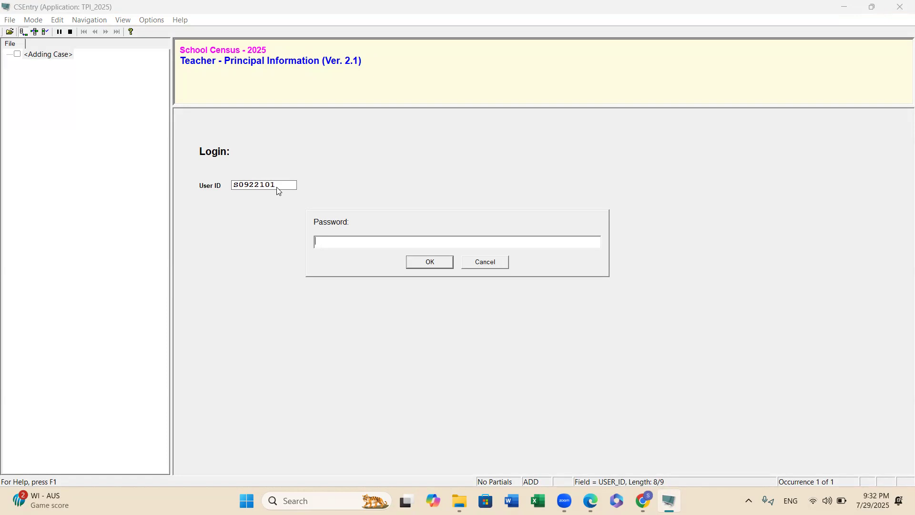
Enter the account password in the Password prompt and confirm with OK.
type("****")
left_click(428, 264)
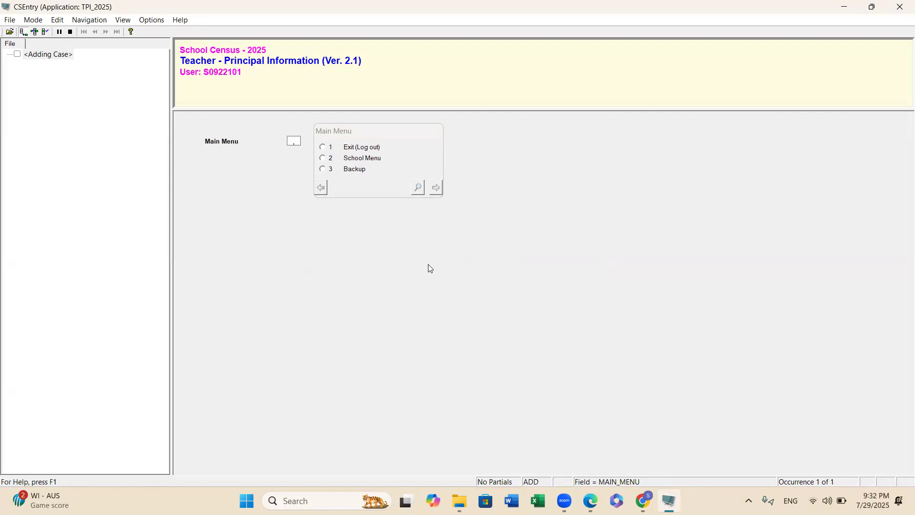
Open the School Menu and choose ASP-1 Data Entry from the Confirm Selection list.
left_click(323, 159)
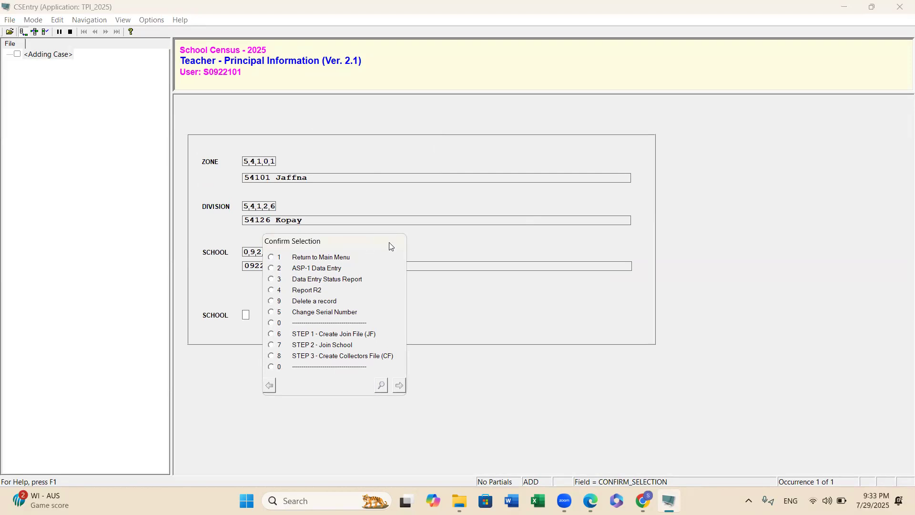
left_click_drag(389, 246, 551, 199)
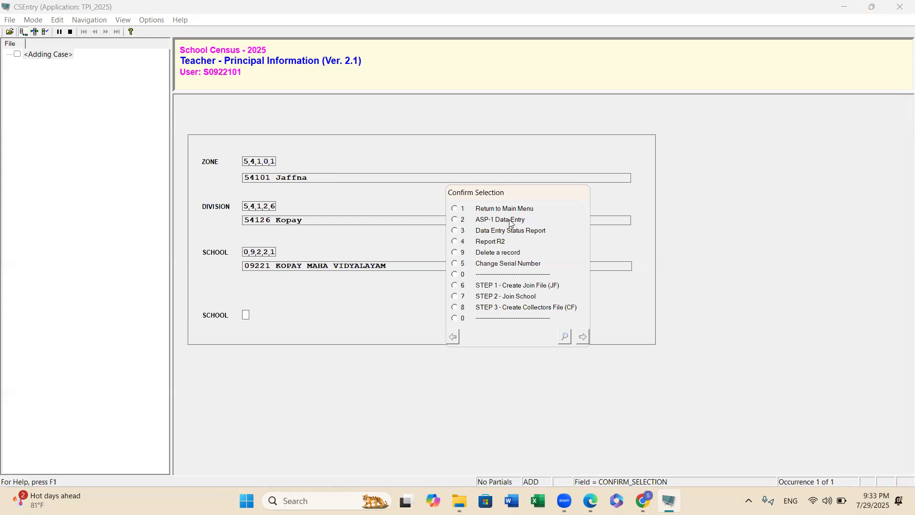
left_click(459, 220)
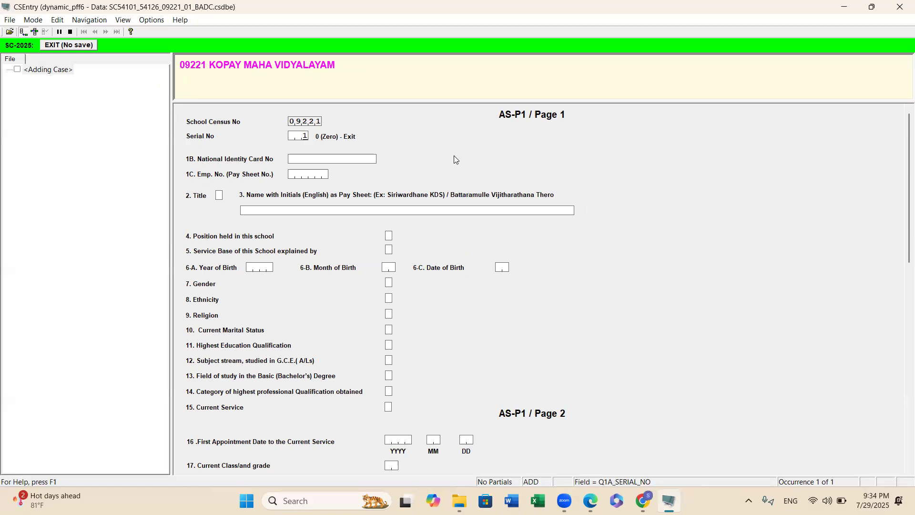
Accept serial number 001 and enter the teacher's National Identity Card number.
key("Return")
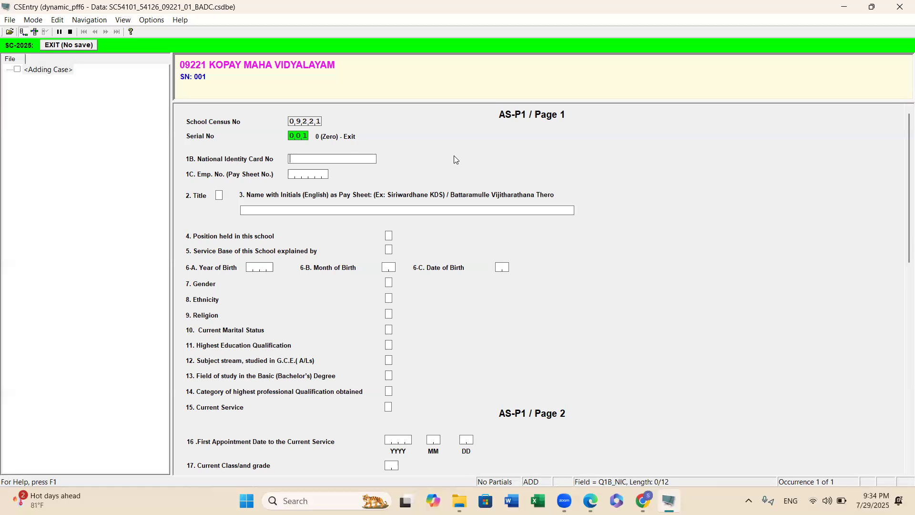
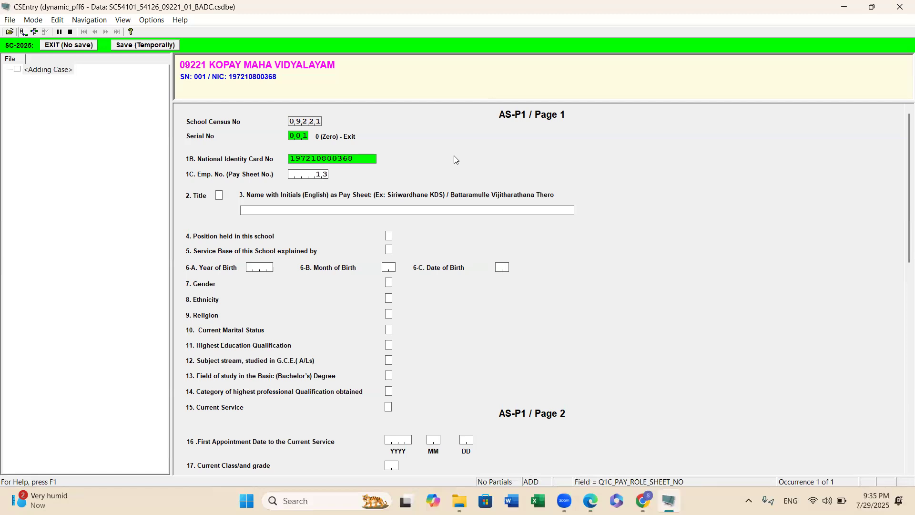
Enter the teacher's employee pay sheet number and set the title to Mr.
type("1,6,5")
key("Return")
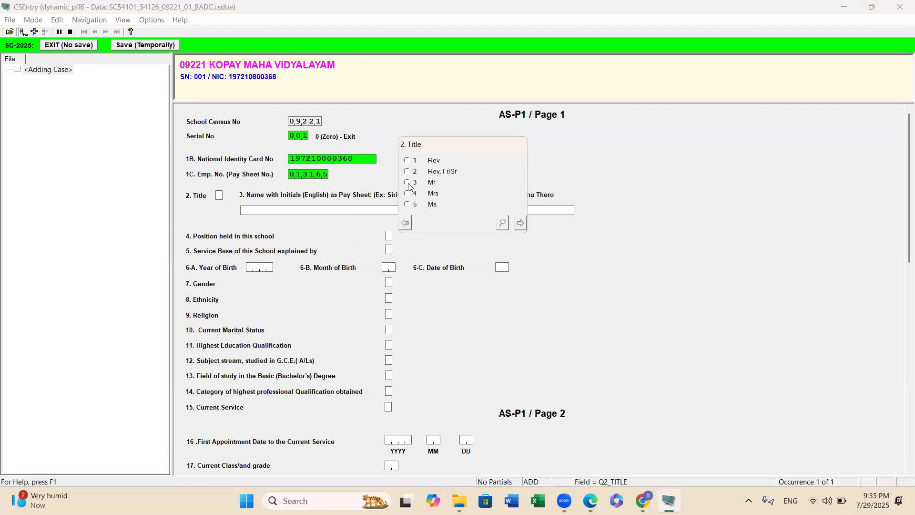
left_click(407, 183)
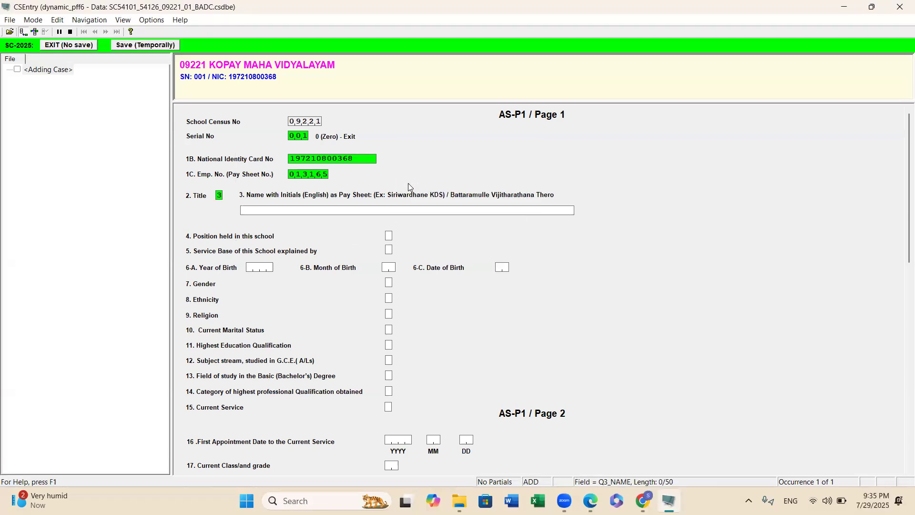
Enter the teacher's name with initials in capital letters.
key("Caps_Lock")
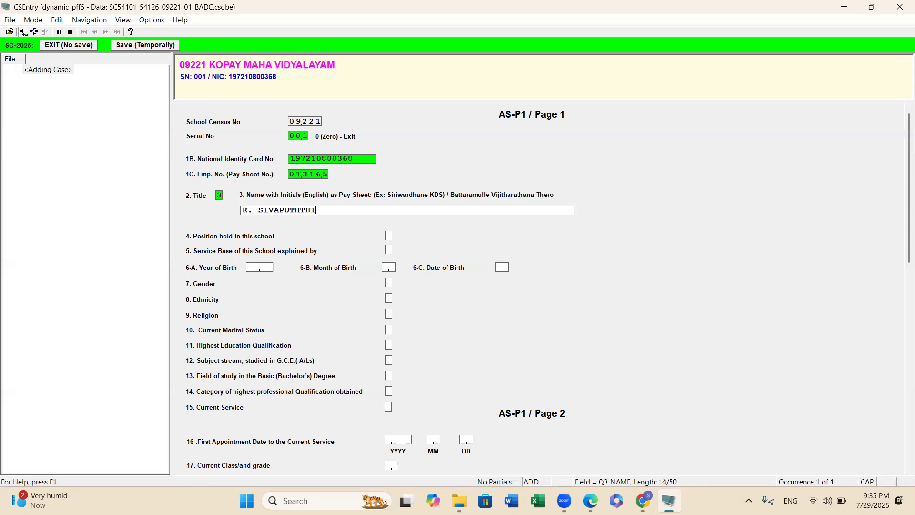
key("Return")
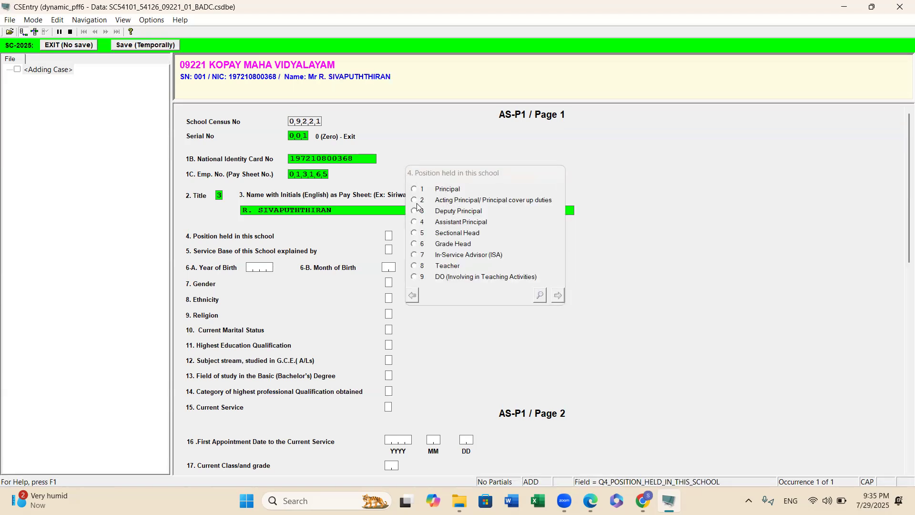
Set position to Acting Principal/Principal cover up duties and service base to Included in Salary list and serving to same school.
left_click(413, 200)
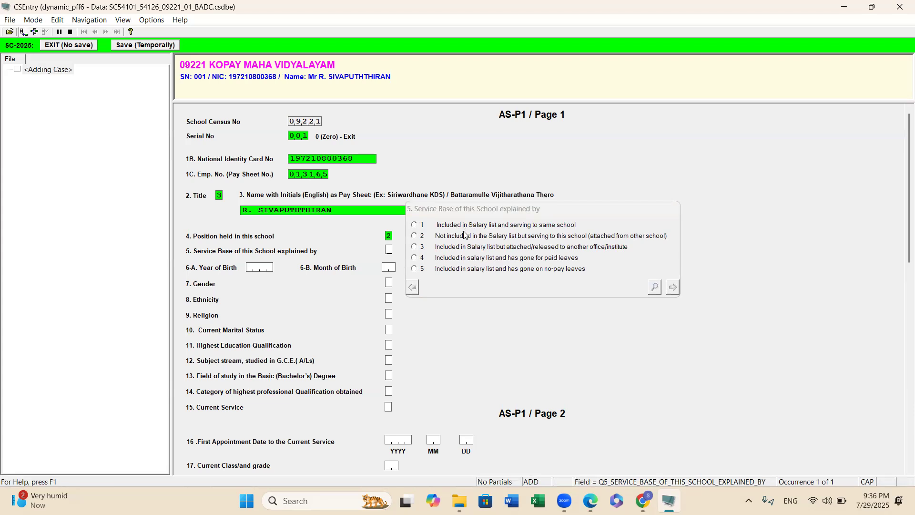
left_click(414, 225)
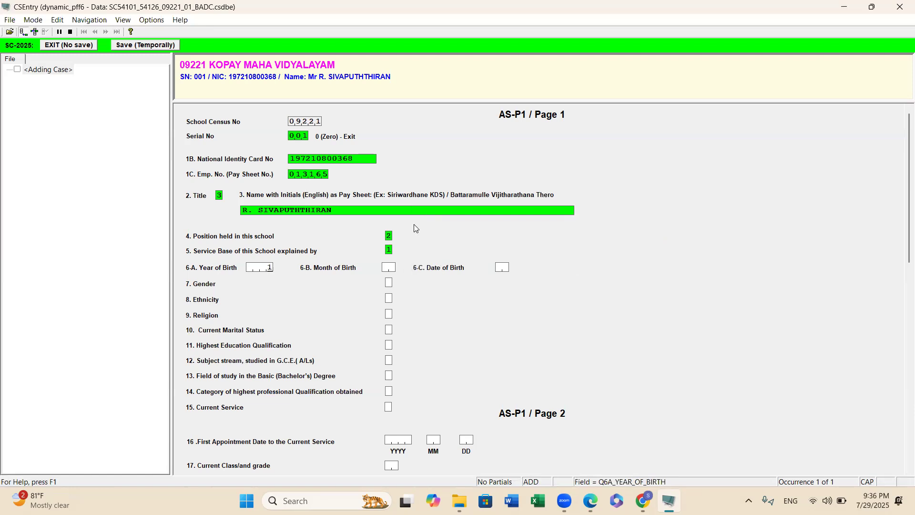
Enter the teacher's year, month and day of birth, then choose to correct the Q-6C birth date in the mismatch message.
type("1972")
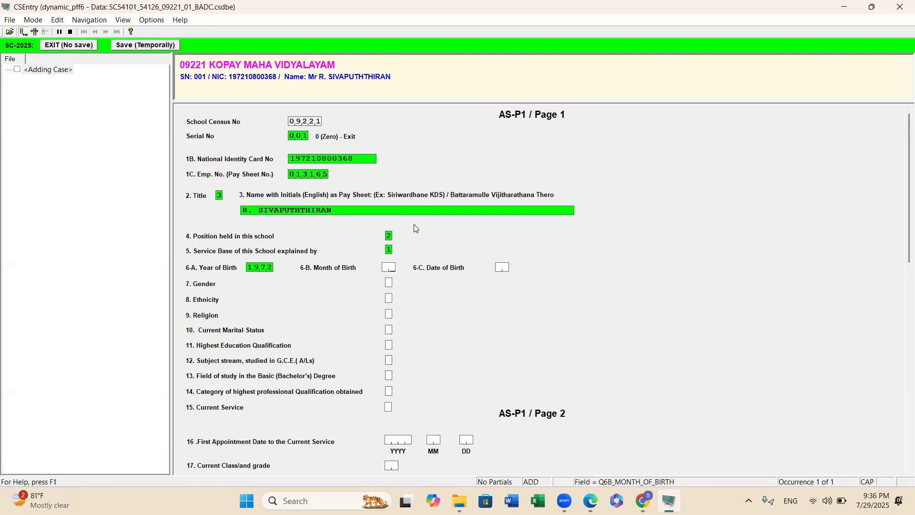
type("4")
key("Return")
type("18")
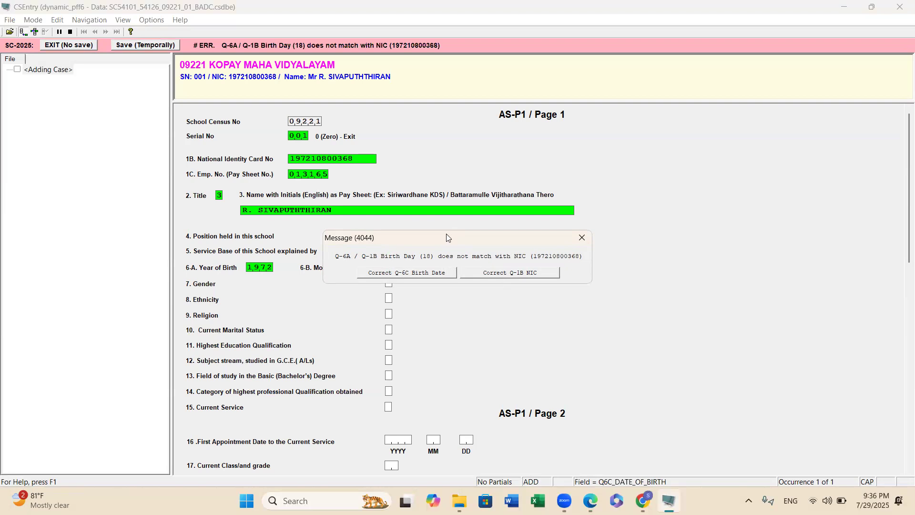
left_click_drag(447, 237, 537, 292)
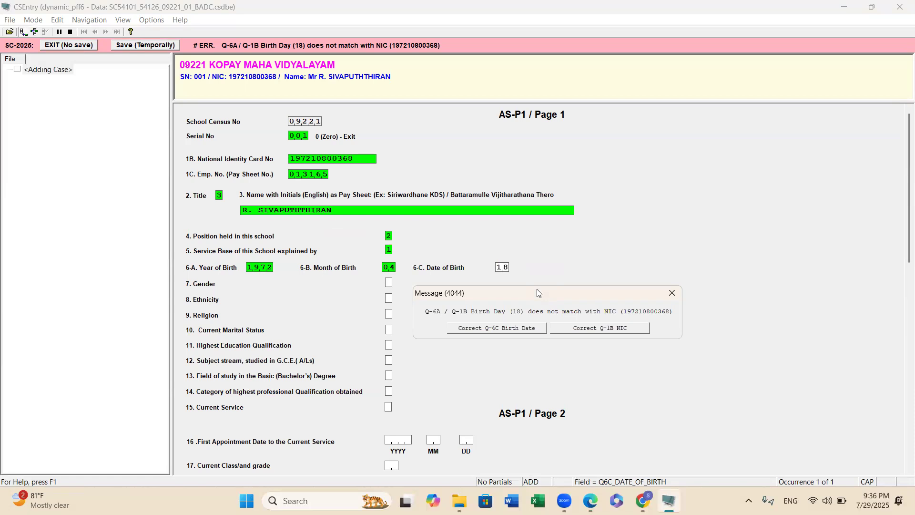
left_click(509, 329)
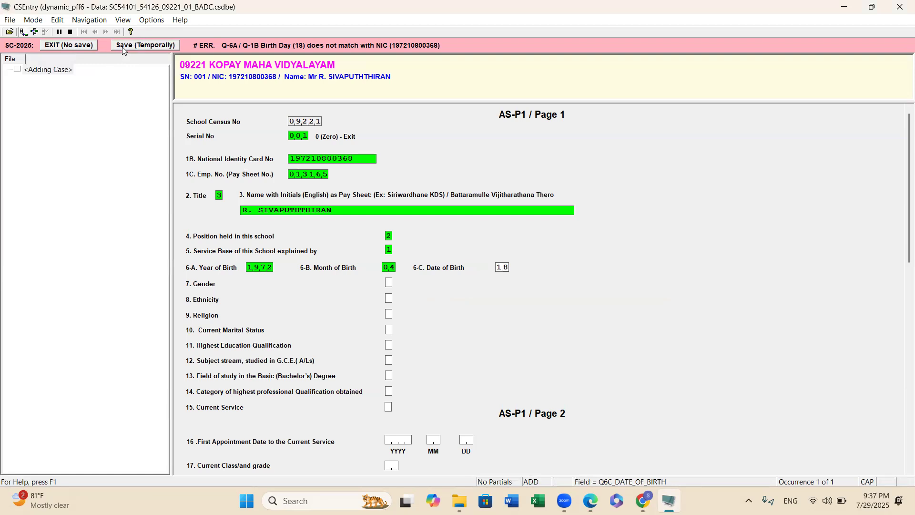
Save the current record temporarily and start adding a new case.
left_click(146, 46)
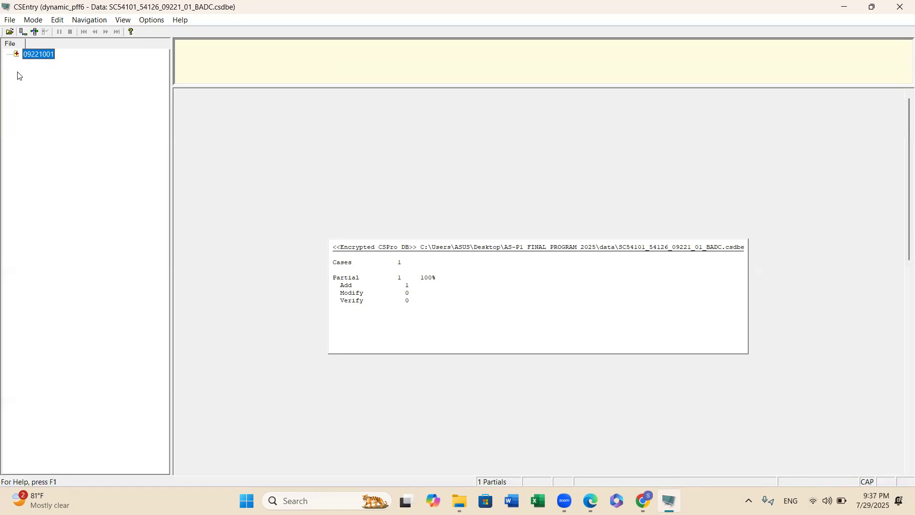
left_click(21, 32)
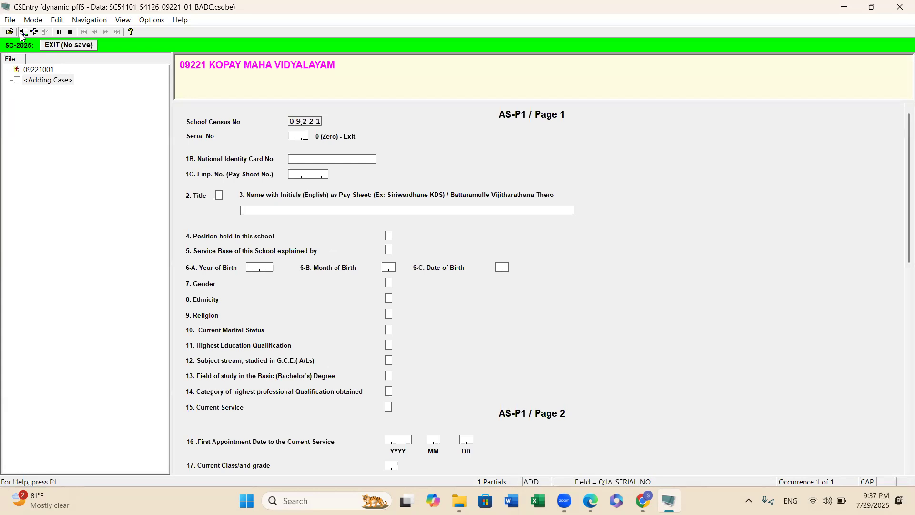
Set the serial number to 2 and enter the second teacher's National Identity Card number.
type("2")
key("Return")
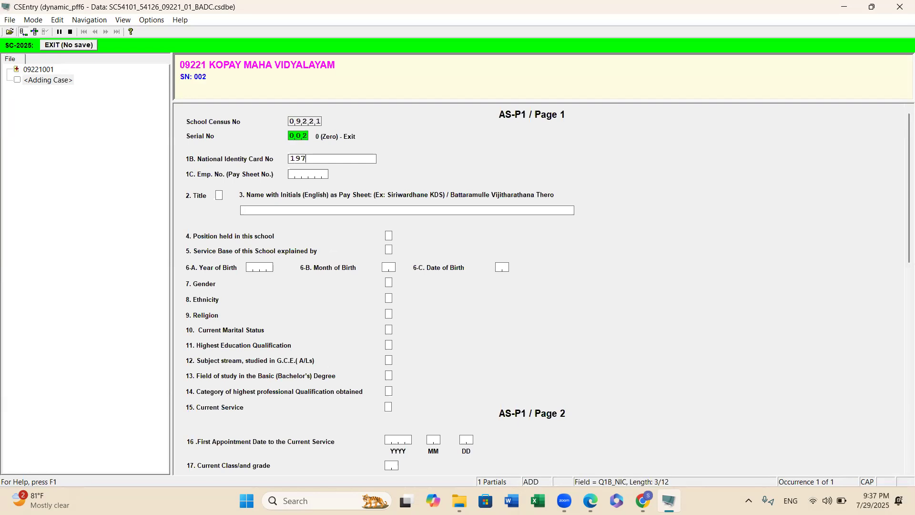
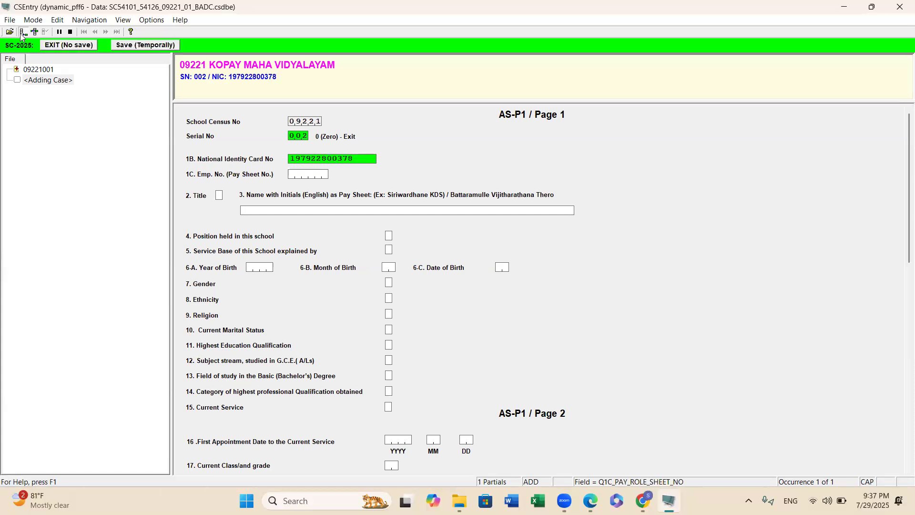
type("12232")
Enter the second teacher's employee pay sheet number and set the title to Mr.
key("Return")
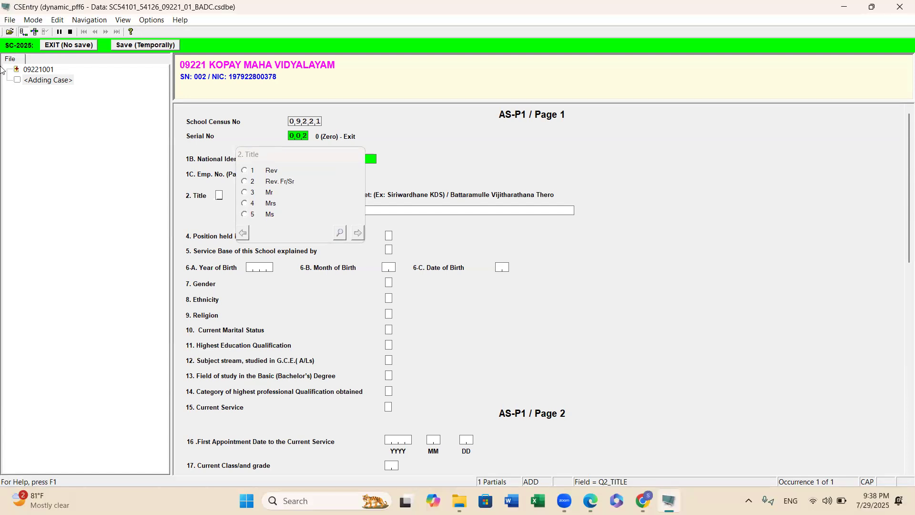
left_click(303, 156)
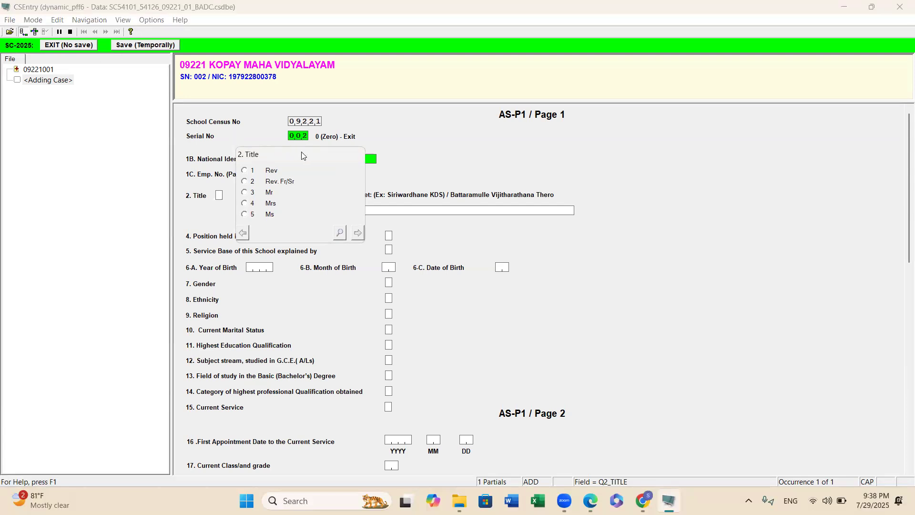
left_click_drag(303, 156, 505, 157)
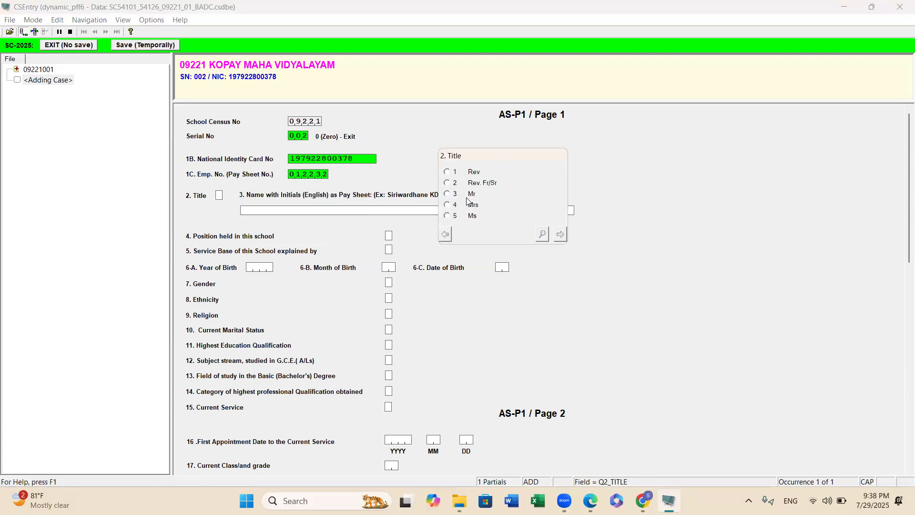
left_click(447, 193)
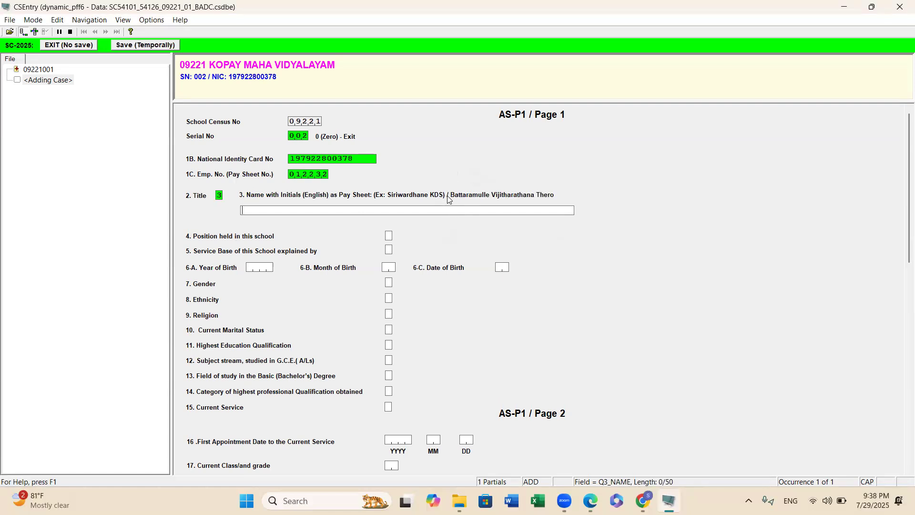
Enter the second teacher's name with initials in capital letters.
type("b")
key("BackSpace")
key("Return")
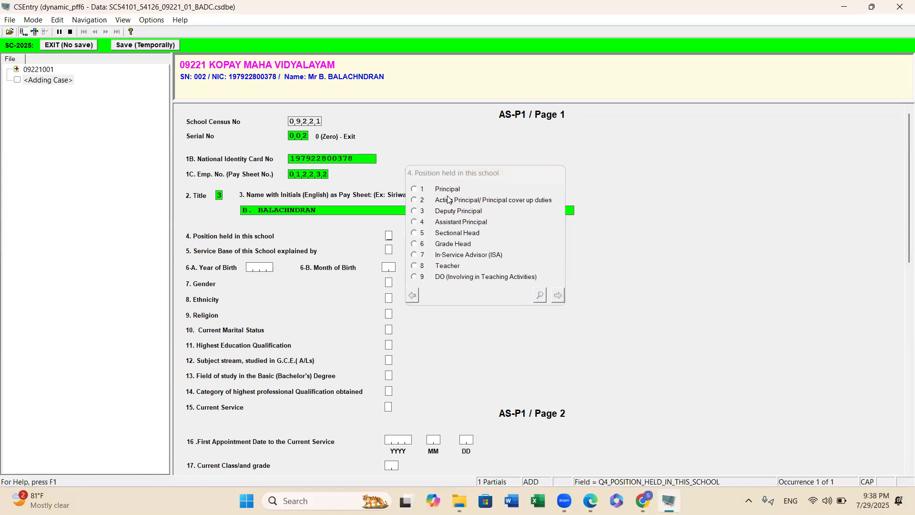
Set position to Deputy Principal and service base to Included in Salary list and serving to same school.
left_click(414, 211)
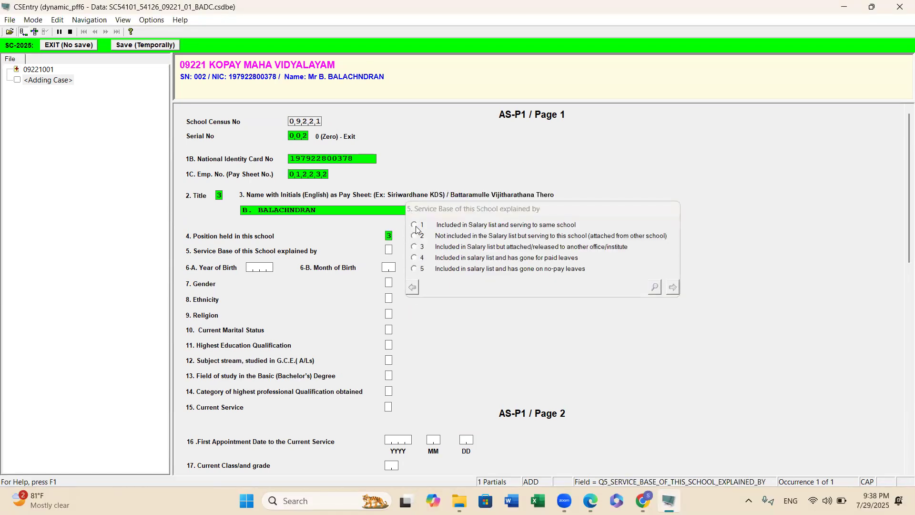
left_click(414, 226)
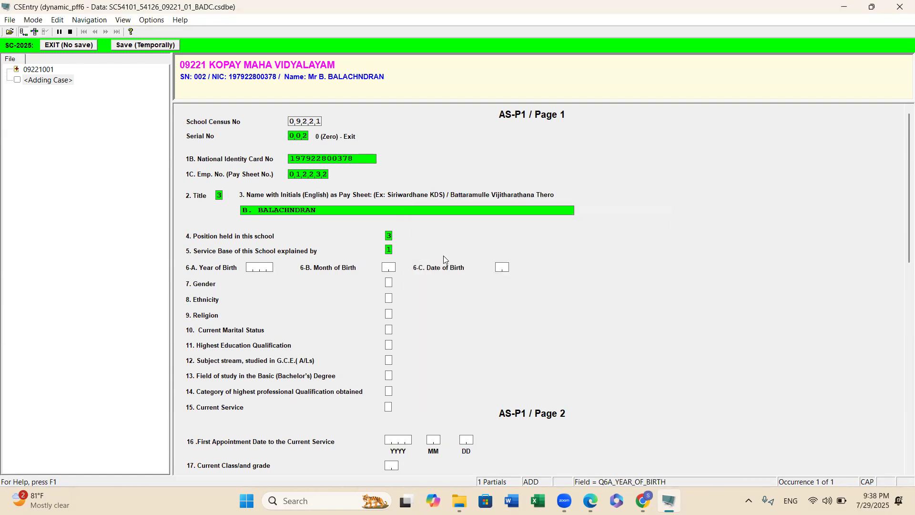
Enter the second teacher's year and month of birth and move past the date of birth field.
type("197")
type("9,7,9")
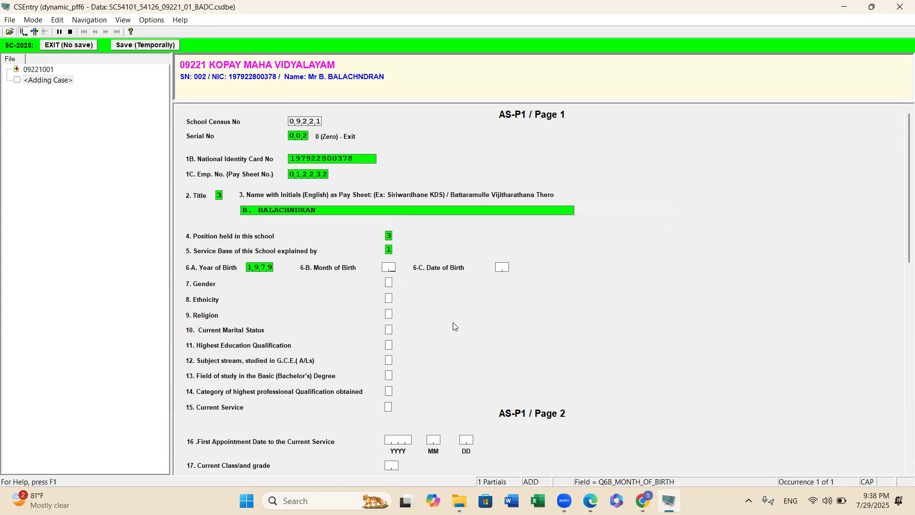
type("8")
key("Return")
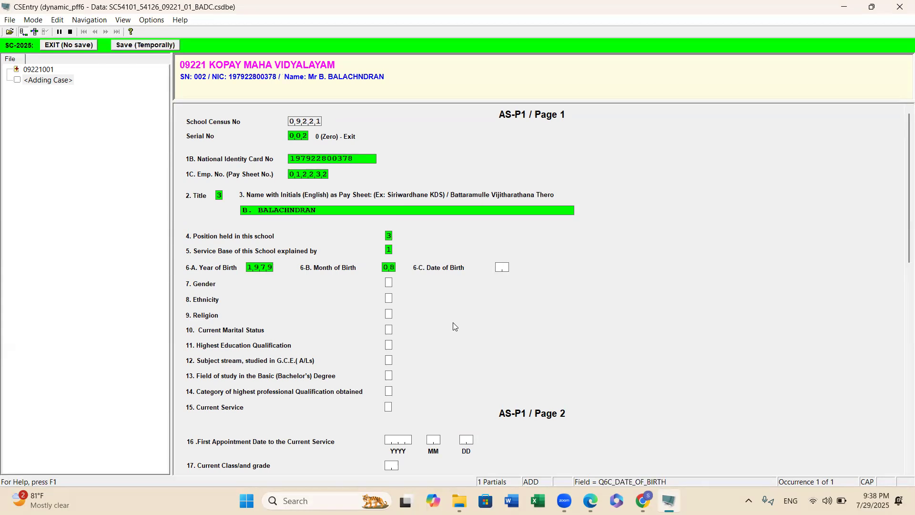
key("Return")
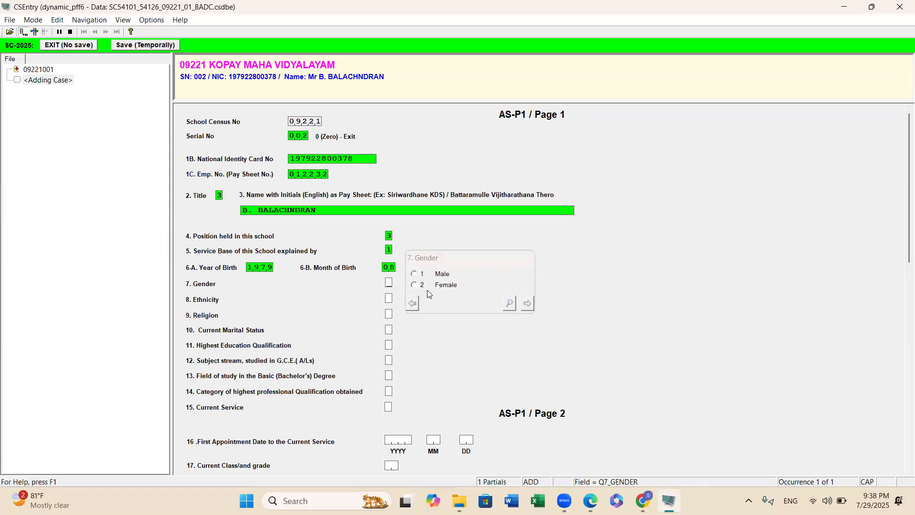
Set the second teacher's gender to Male, correcting the gender choice, and ethnicity to Tamil.
left_click(414, 285)
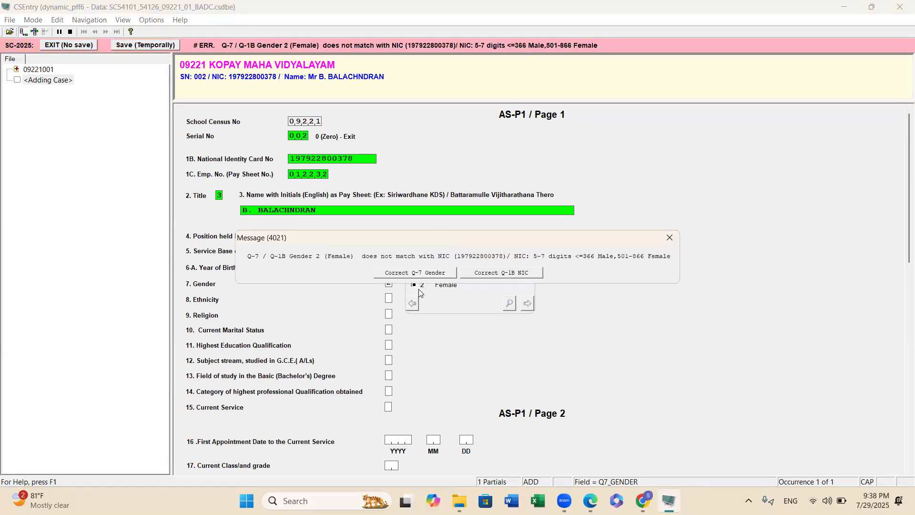
left_click(447, 273)
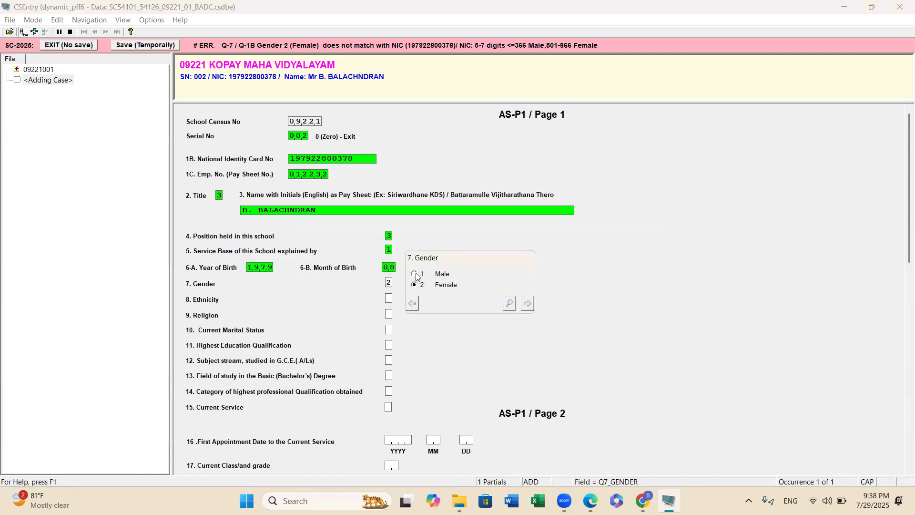
left_click(416, 276)
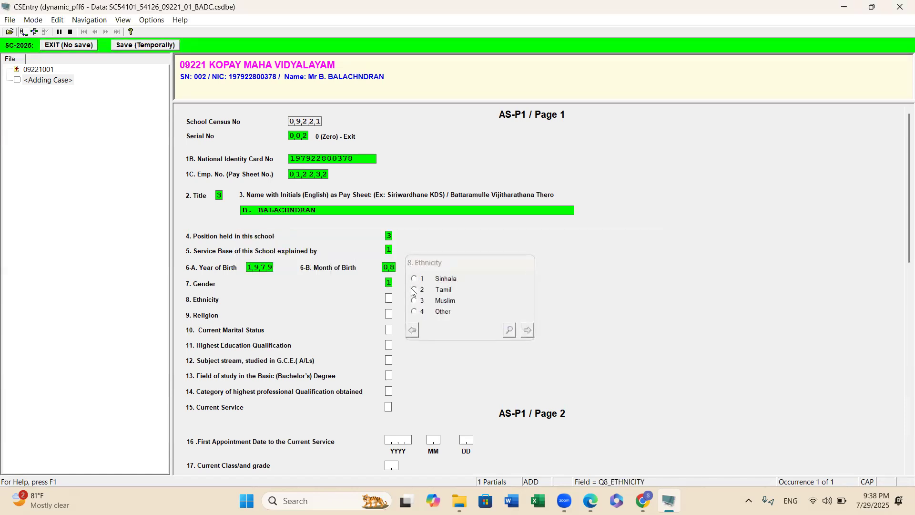
left_click(414, 291)
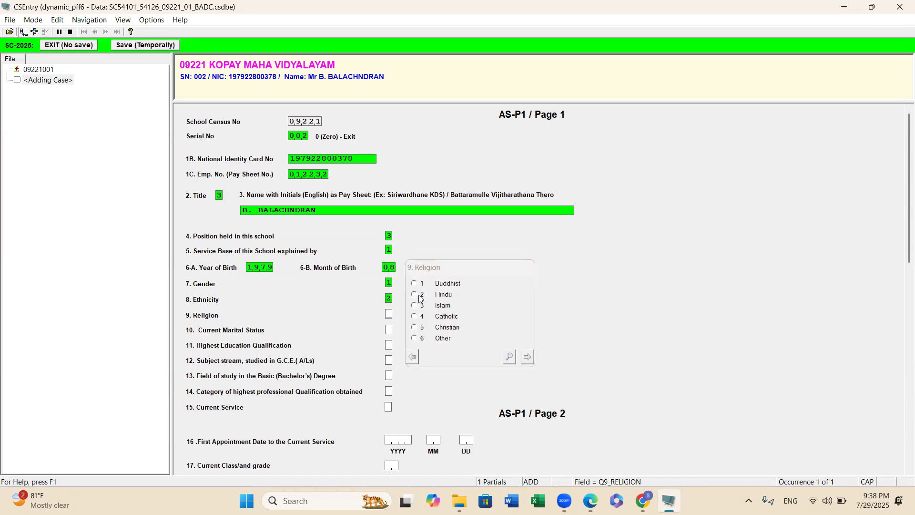
Set religion to Hindu and current marital status to Married.
left_click(415, 294)
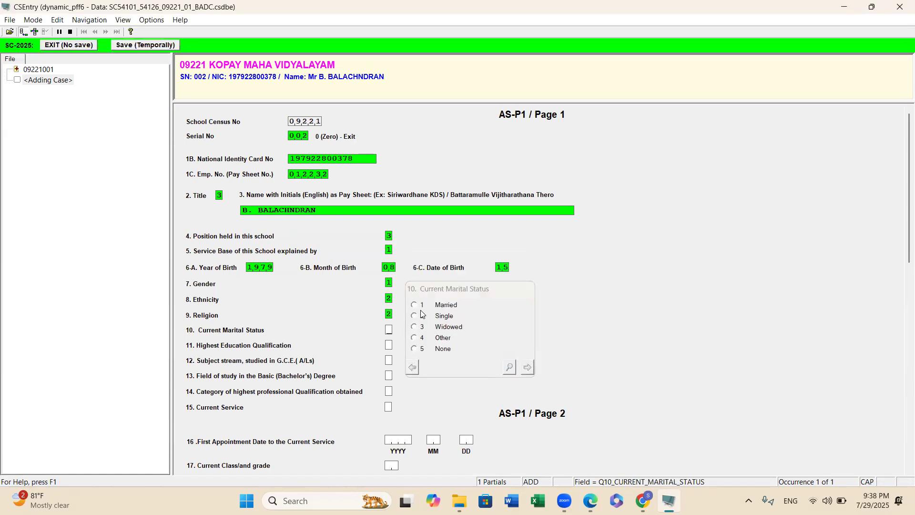
left_click(414, 305)
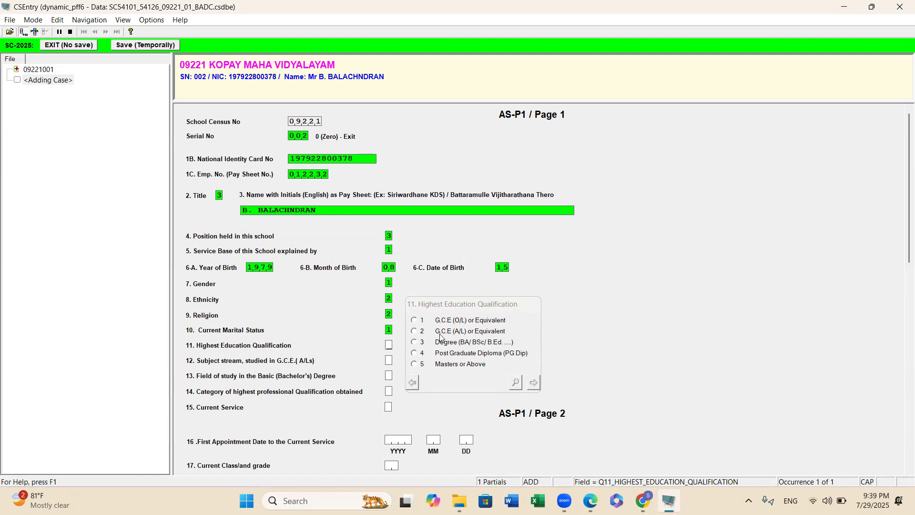
Set highest education qualification to Degree and the G.C.E. (A/L) subject stream to Arts.
left_click(416, 344)
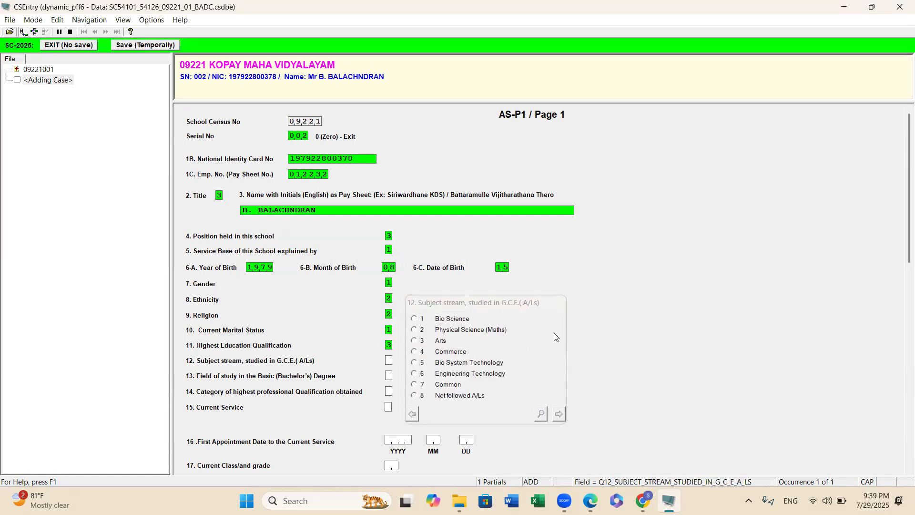
left_click(418, 343)
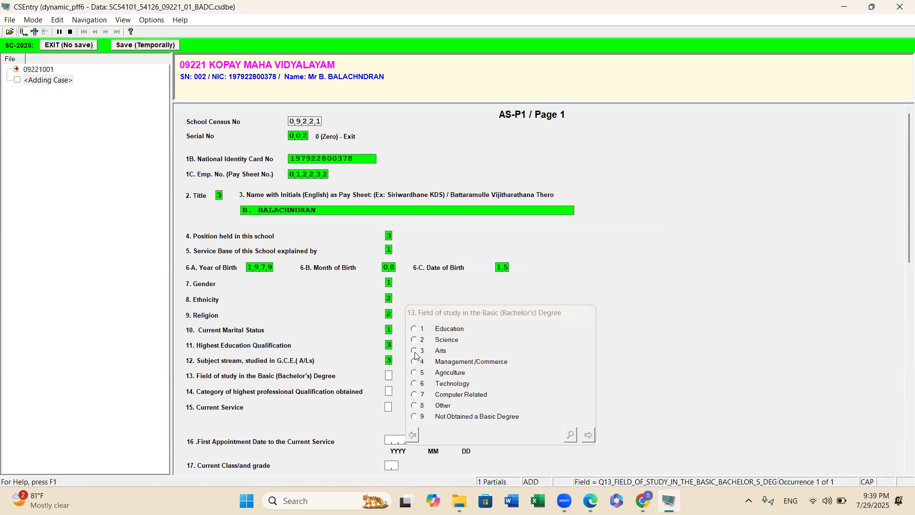
Set the bachelor's degree field of study to Arts and highest professional qualification to NCOE Teaching Diploma.
left_click(414, 351)
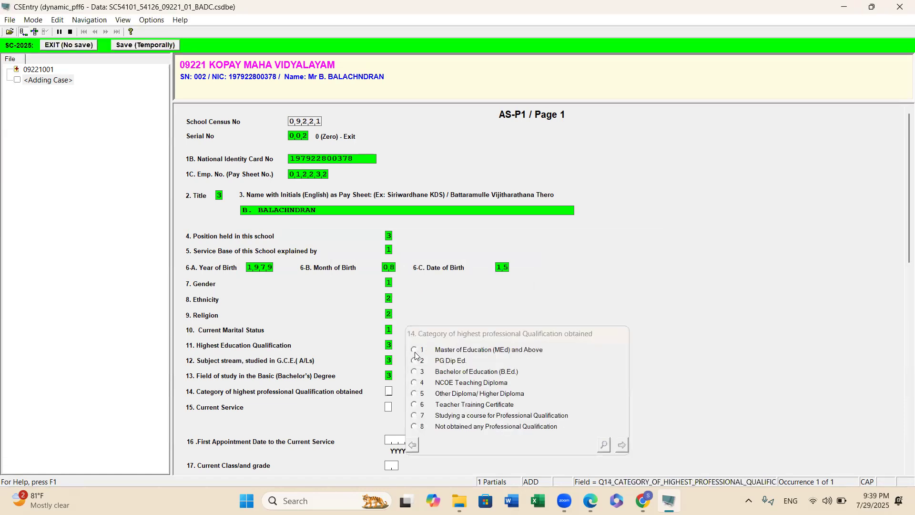
left_click(414, 382)
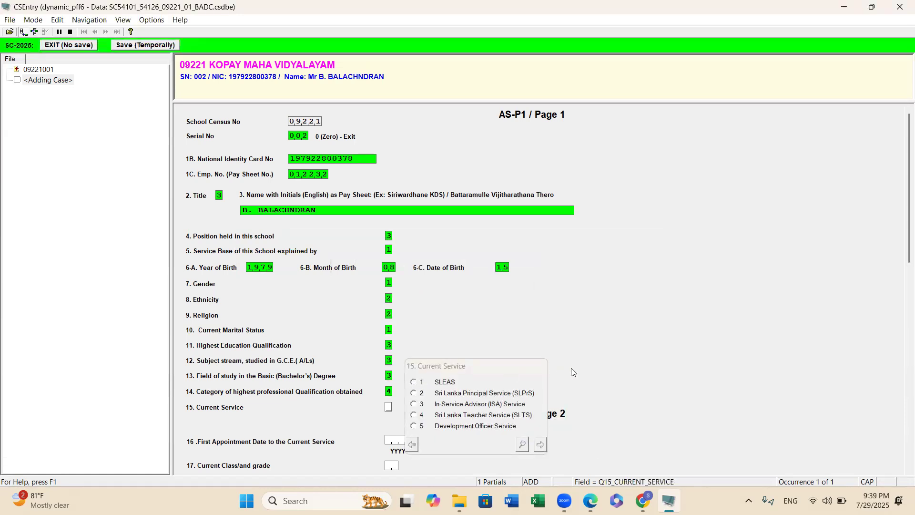
Set current service to Sri Lanka Principal Service (SLPrS) and first appointment date to 2008-05-06.
left_click(414, 393)
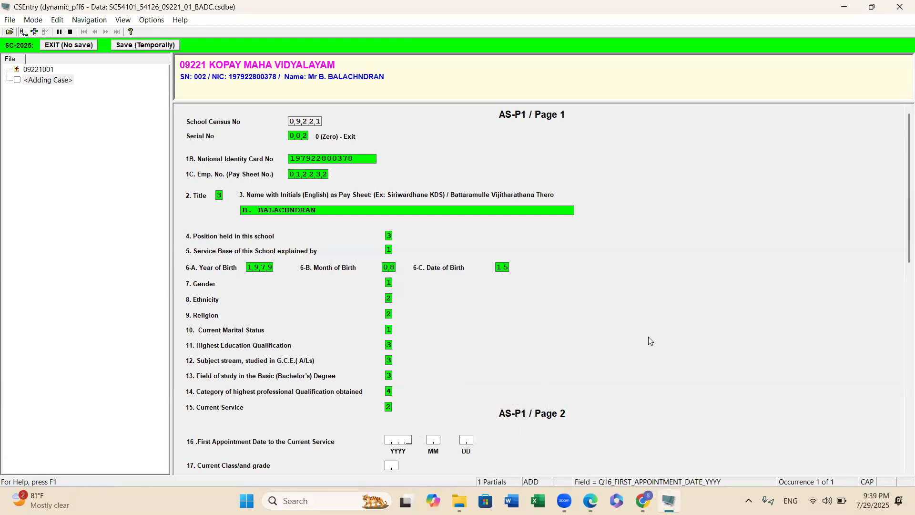
type("2008")
type("5")
key("Return")
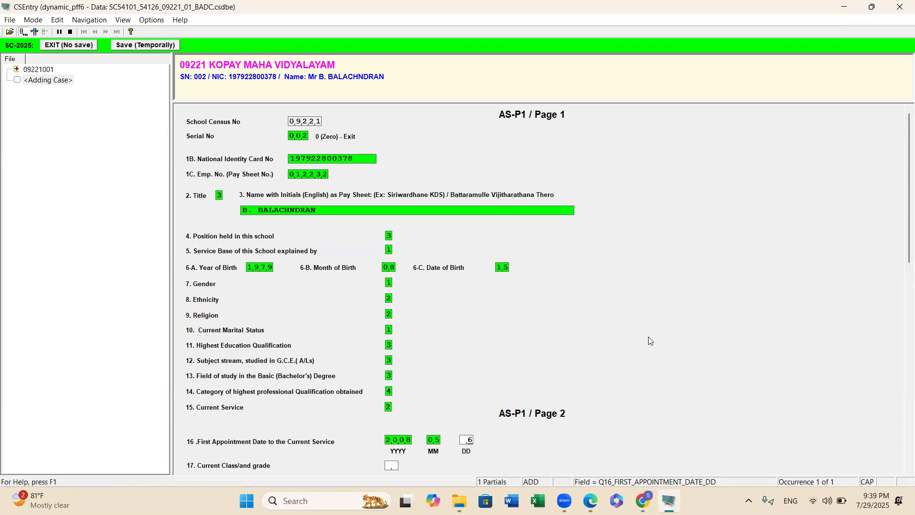
type("6")
key("Return")
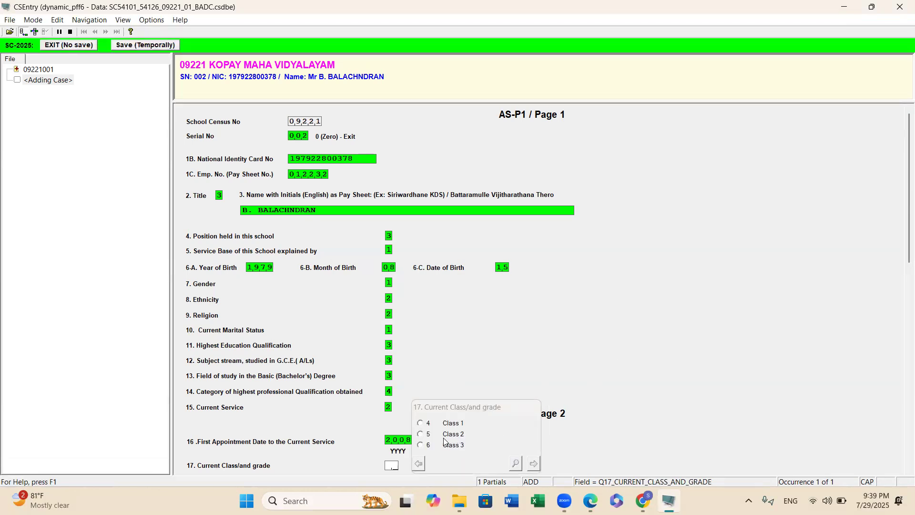
Set the current class and grade to Class 2.
left_click(423, 435)
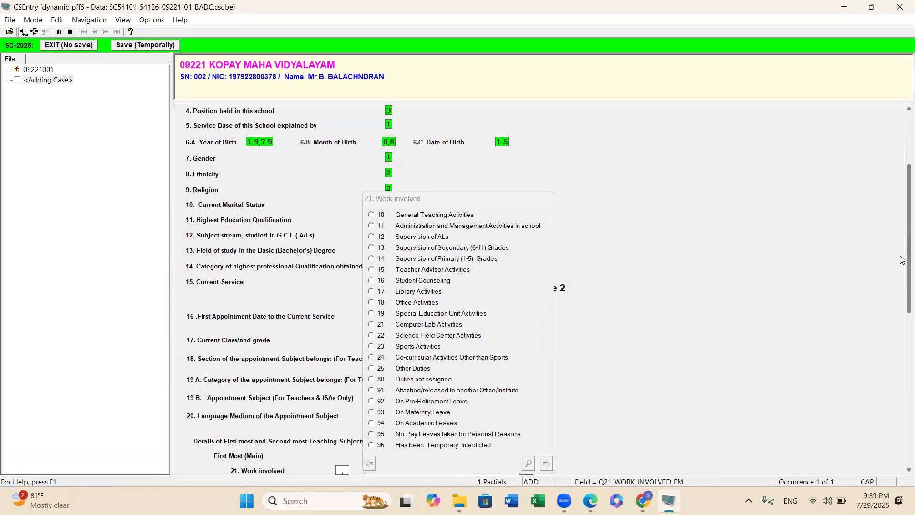
scroll(902, 259, "down", 3)
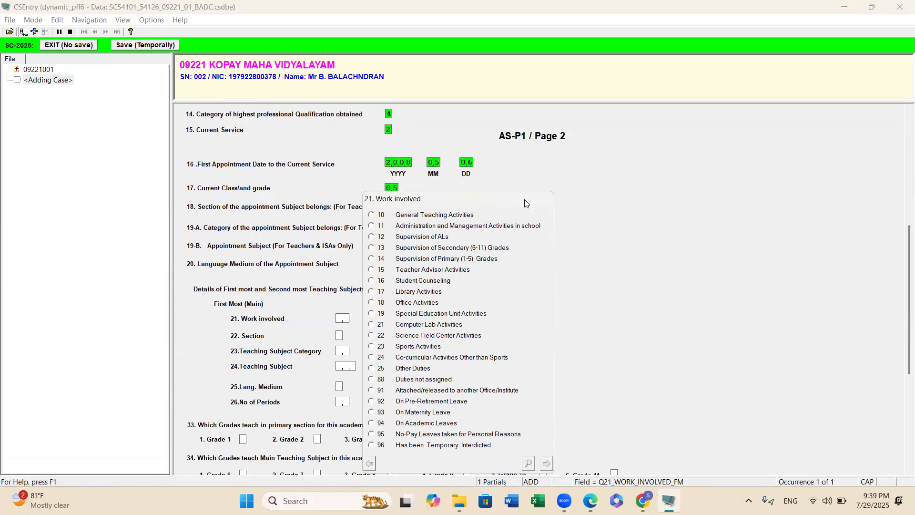
left_click_drag(525, 204, 755, 169)
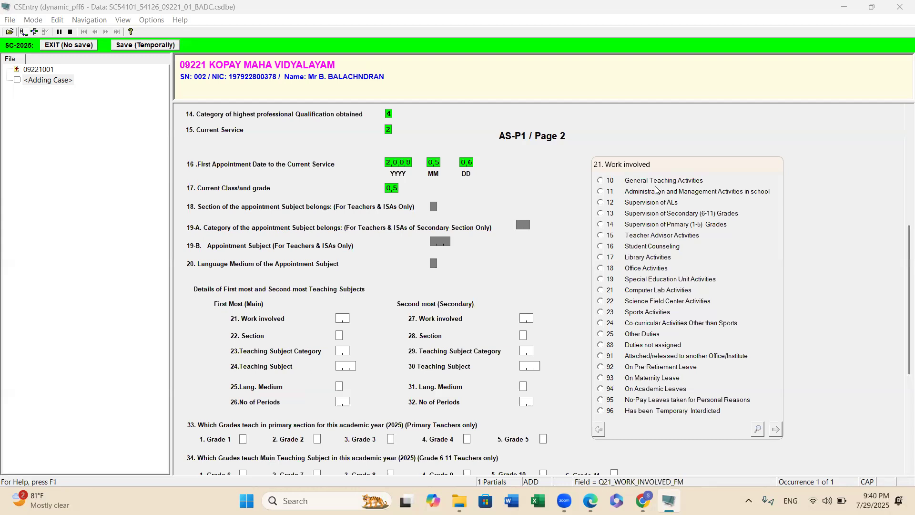
Set main work involved to Administration and Management Activities and secondary work to Supervision of Secondary (6-11) Grades.
left_click(604, 192)
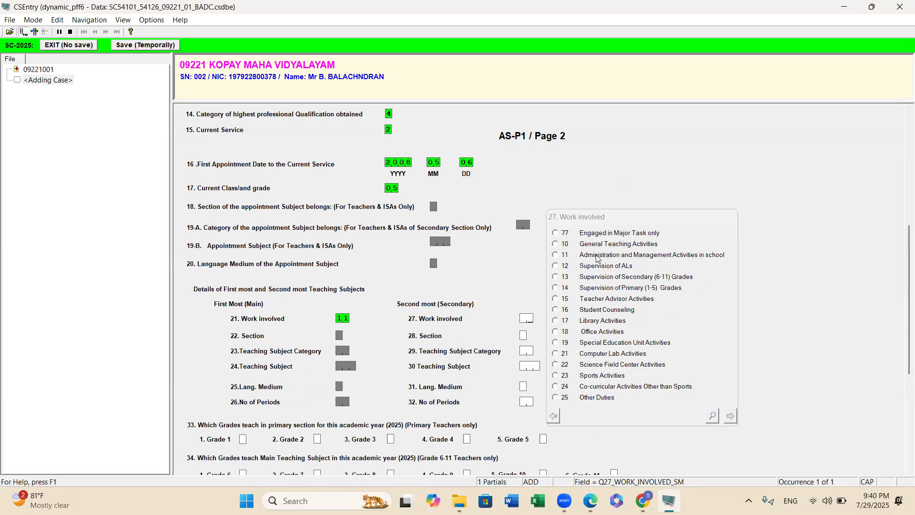
left_click(555, 278)
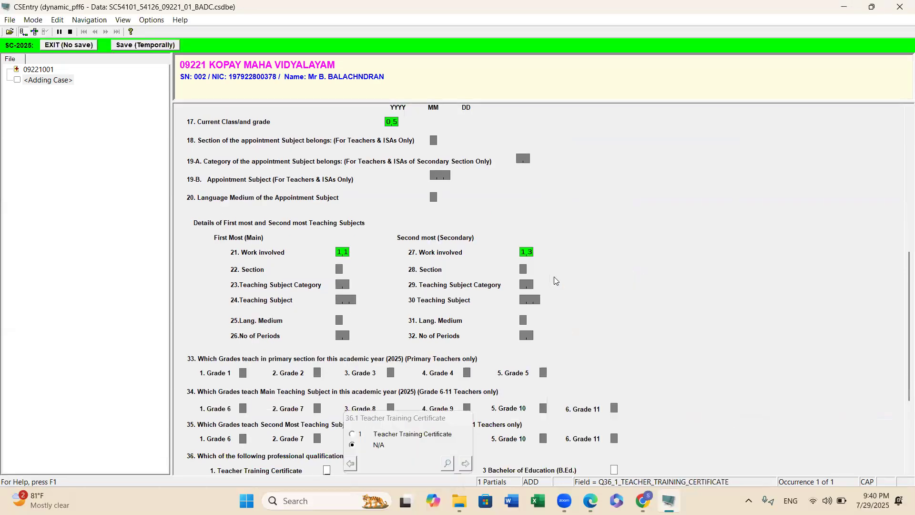
Leave Teacher Training Certificate as N/A and mark NCOE Teaching Diploma as a held professional qualification.
left_click_drag(902, 257, 902, 322)
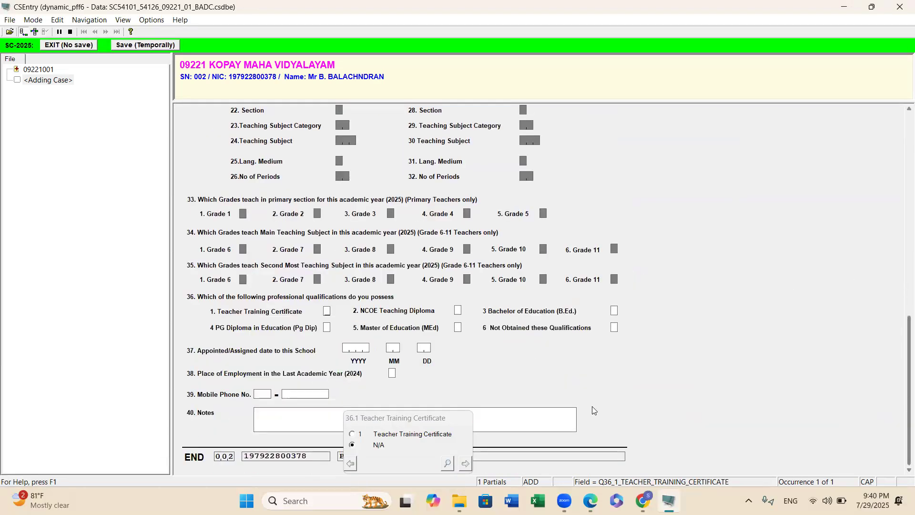
left_click(464, 466)
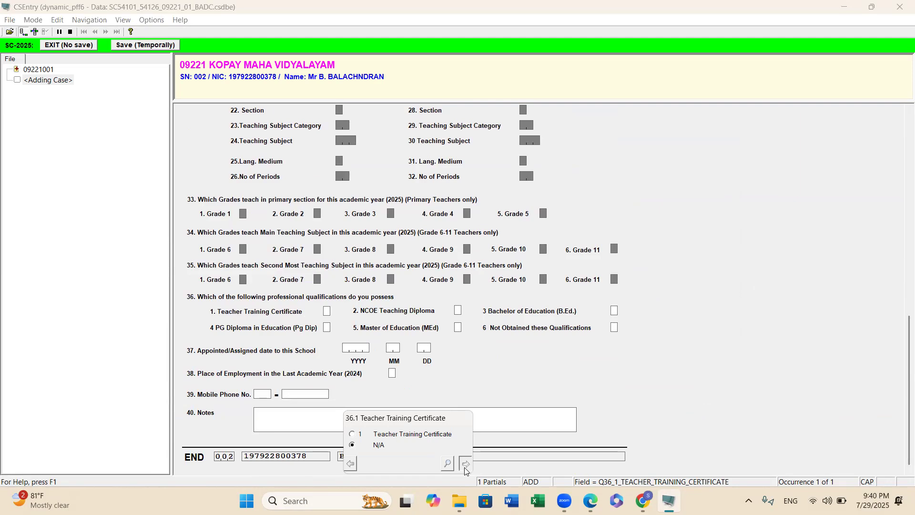
left_click(596, 346)
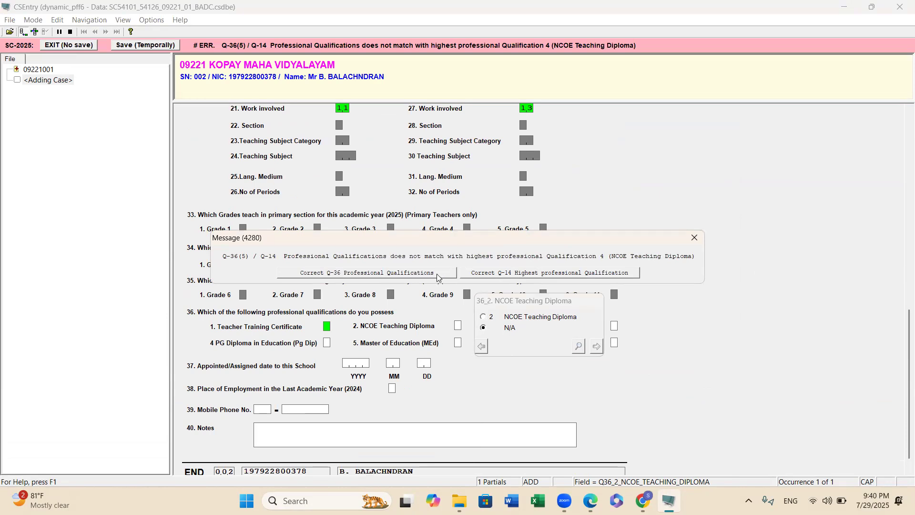
left_click(436, 274)
left_click(484, 317)
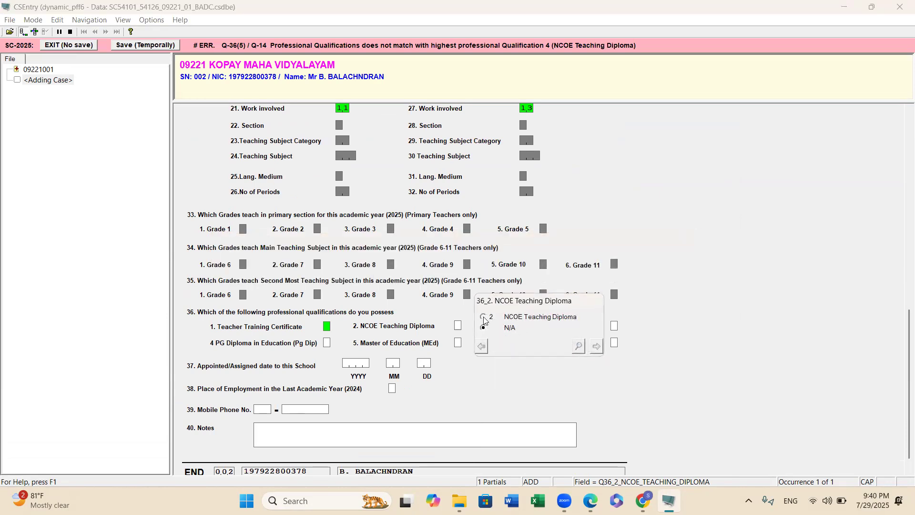
left_click(596, 346)
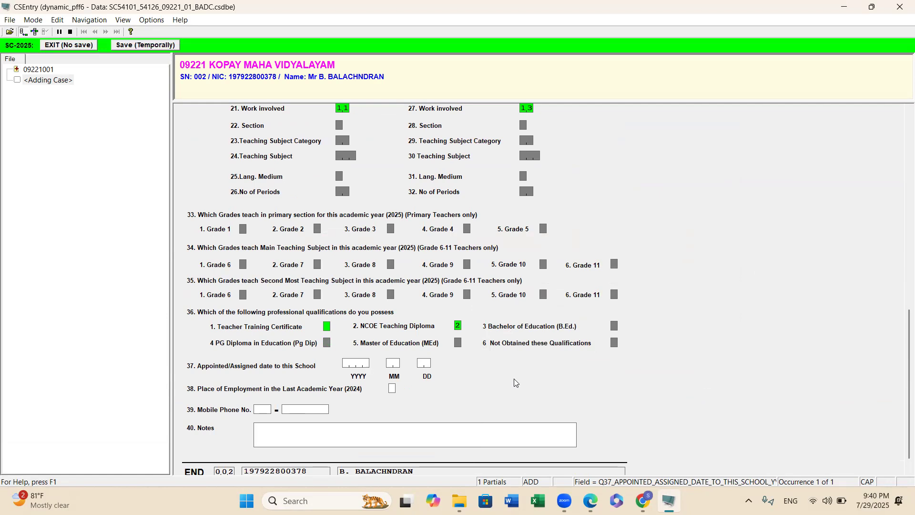
Enter the appointed date to this school as 2018-03-14 and set last year's place of employment to This School.
type("20")
type("18")
type("3")
key("Return")
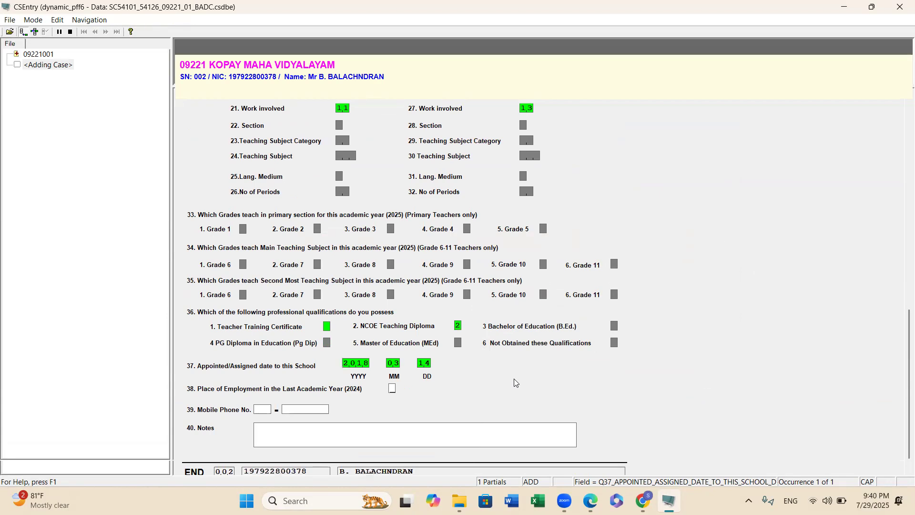
key("Return")
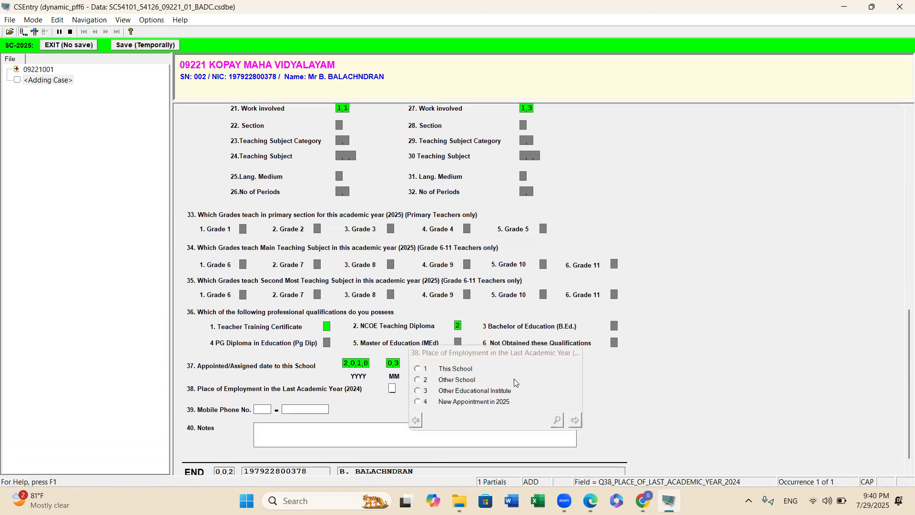
left_click(417, 369)
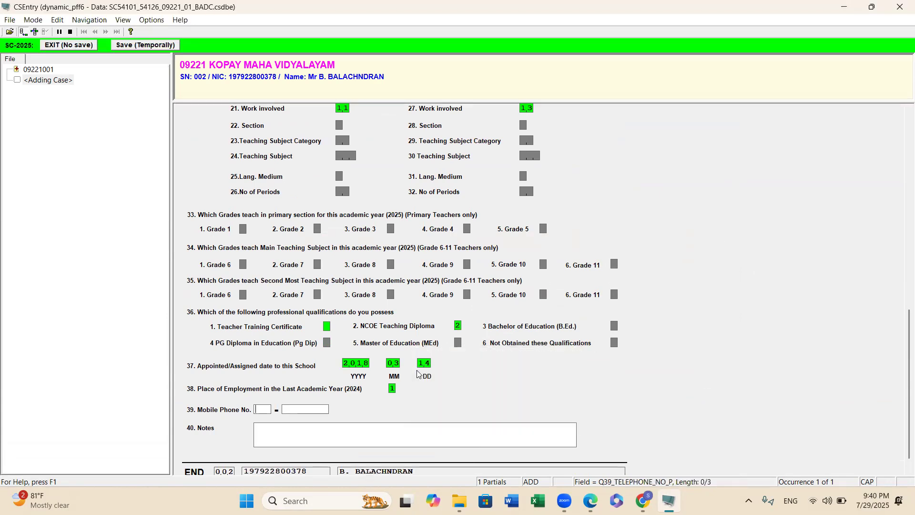
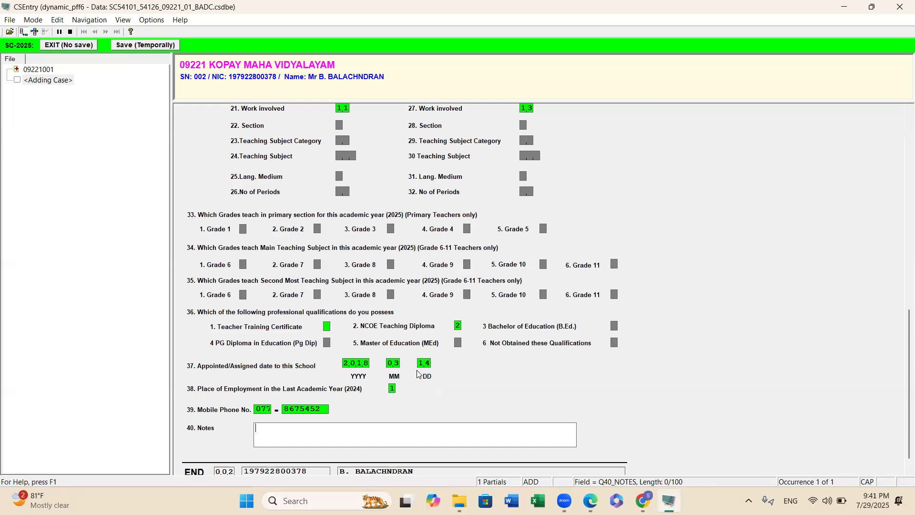
Enter the teacher's mobile phone number, skip the notes, and accept the completed case.
key("Return")
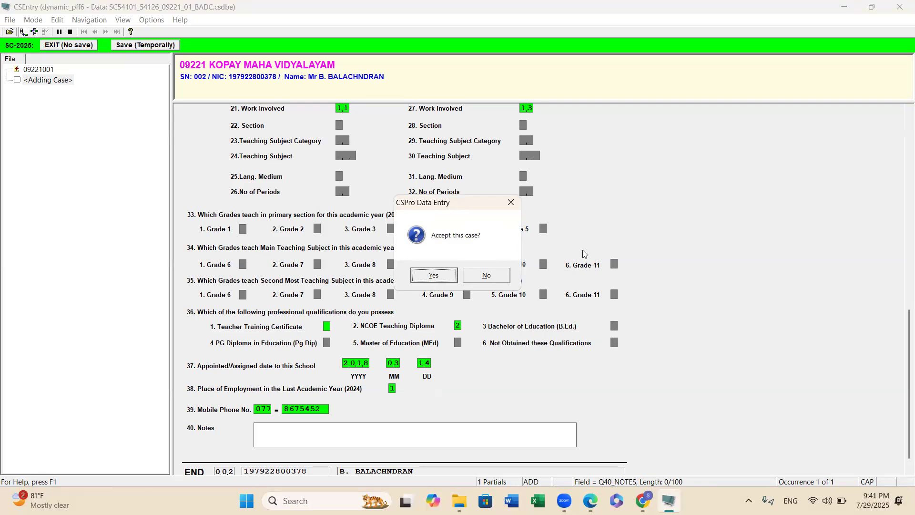
left_click(449, 277)
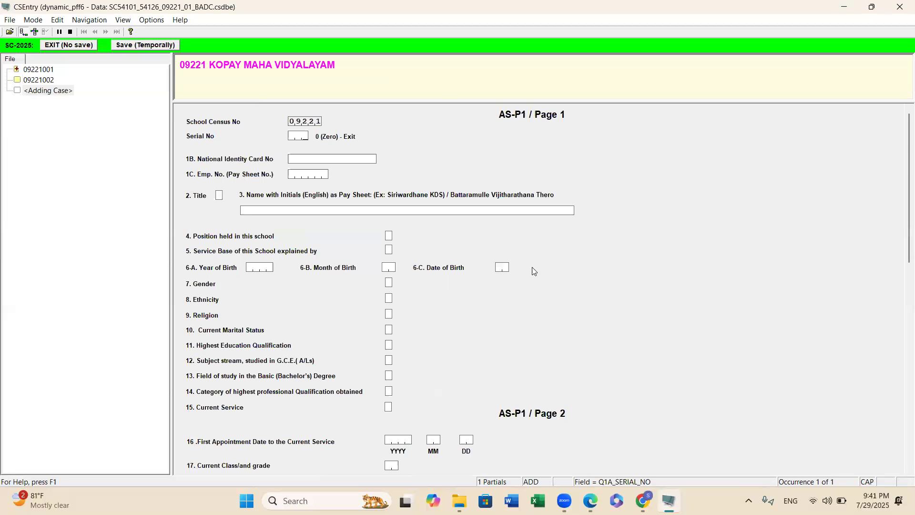